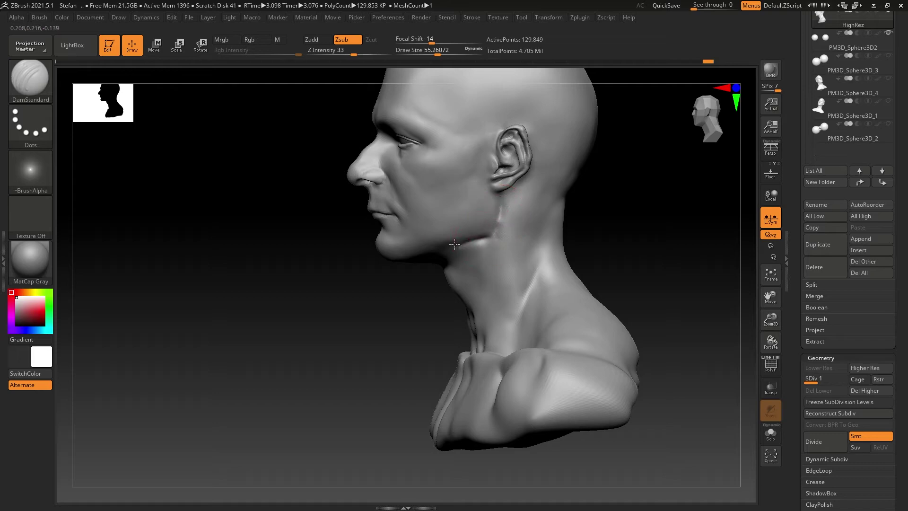
Orbit the bust through profile back to a front view and mask off the right half of the face
drag(594, 227, 491, 203)
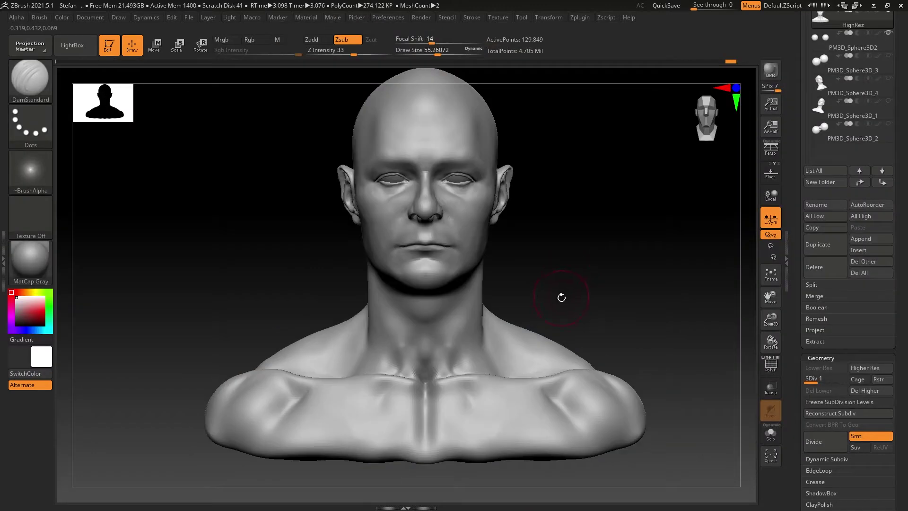
mouse_move(561, 297)
mouse_down()
mouse_move(487, 339)
mouse_move(495, 329)
mouse_up()
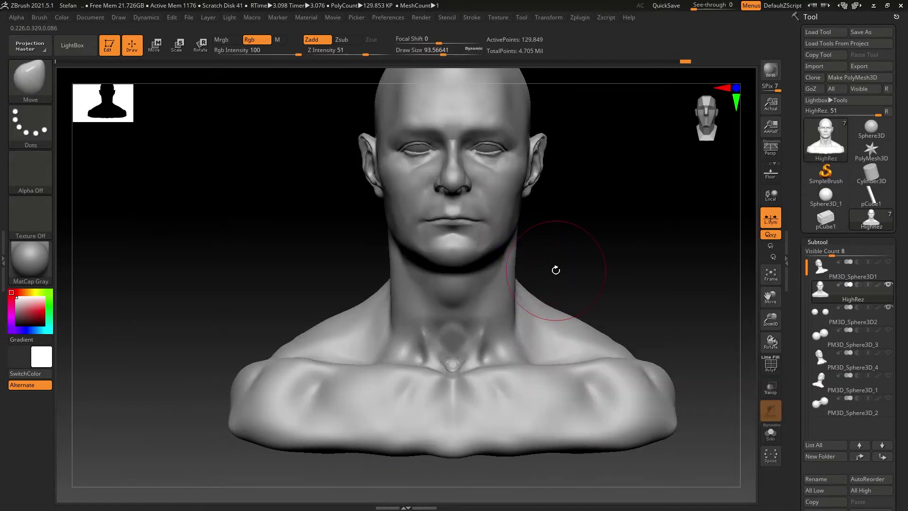
mouse_move(598, 288)
mouse_down()
mouse_move(570, 308)
mouse_move(608, 311)
mouse_move(581, 315)
mouse_up()
ctrl+drag(425, 149, 509, 353)
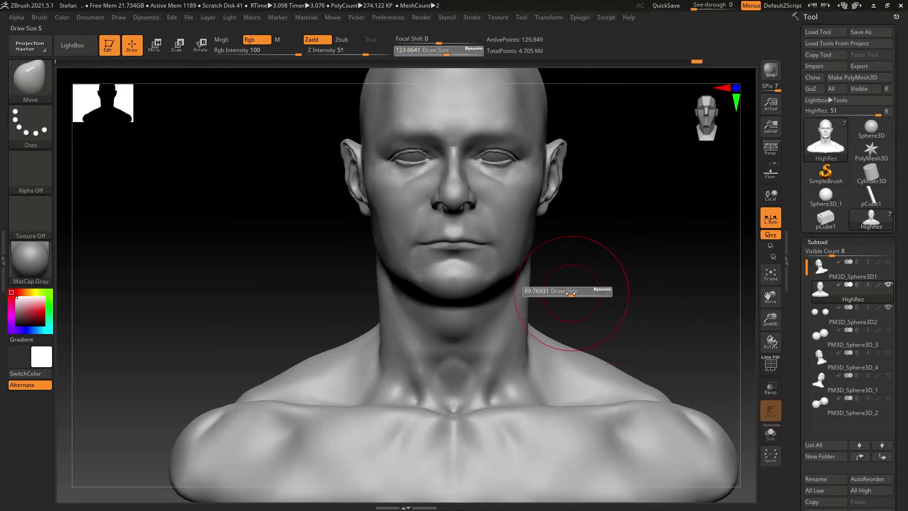
Zoom out and turn the bust through side and three-quarter views, closing in by the ear
ctrl+right_drag(577, 284, 563, 242)
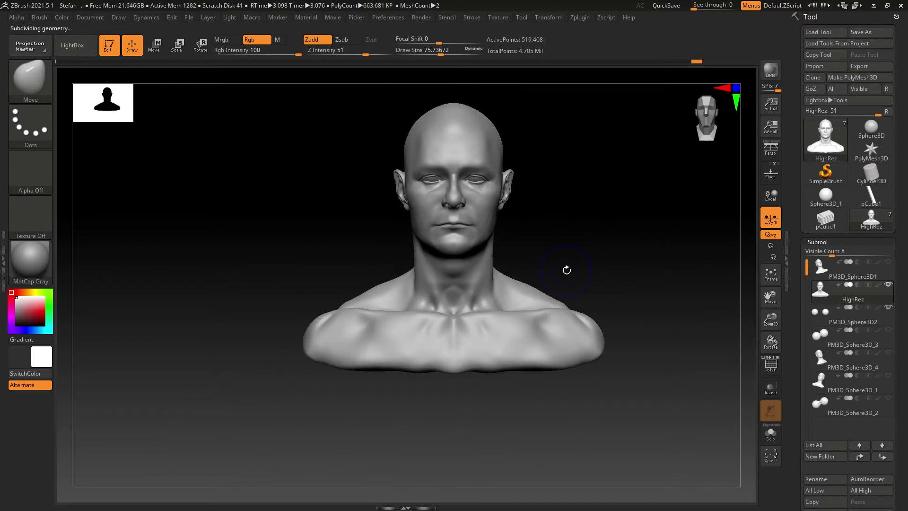
mouse_move(597, 278)
ctrl+right_down()
mouse_move(584, 286)
mouse_move(605, 307)
mouse_move(551, 282)
mouse_move(558, 324)
mouse_move(453, 361)
ctrl+right_up()
mouse_move(433, 321)
ctrl+right_down()
mouse_move(520, 288)
mouse_move(568, 258)
mouse_move(564, 278)
ctrl+right_up()
mouse_move(561, 242)
right_down()
mouse_move(539, 269)
mouse_move(553, 278)
mouse_move(458, 359)
mouse_move(633, 269)
mouse_move(442, 353)
right_up()
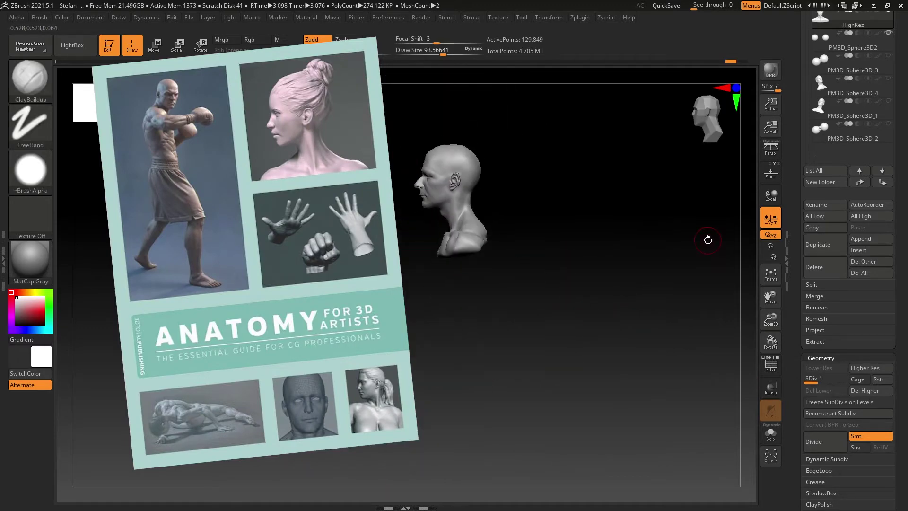
ctrl+right_drag(708, 240, 564, 289)
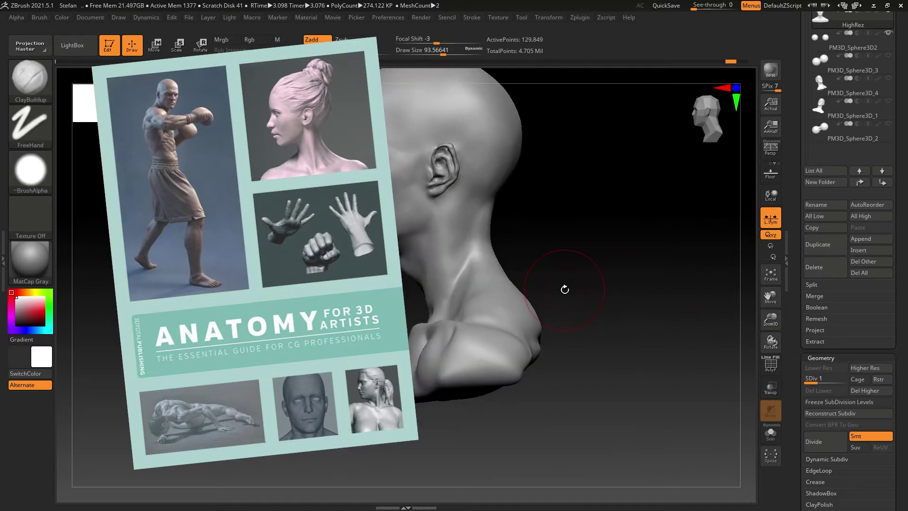
Switch to the Move brush (BMV) and rotate the bust to a straight front view
key(b)
key(m)
key(v)
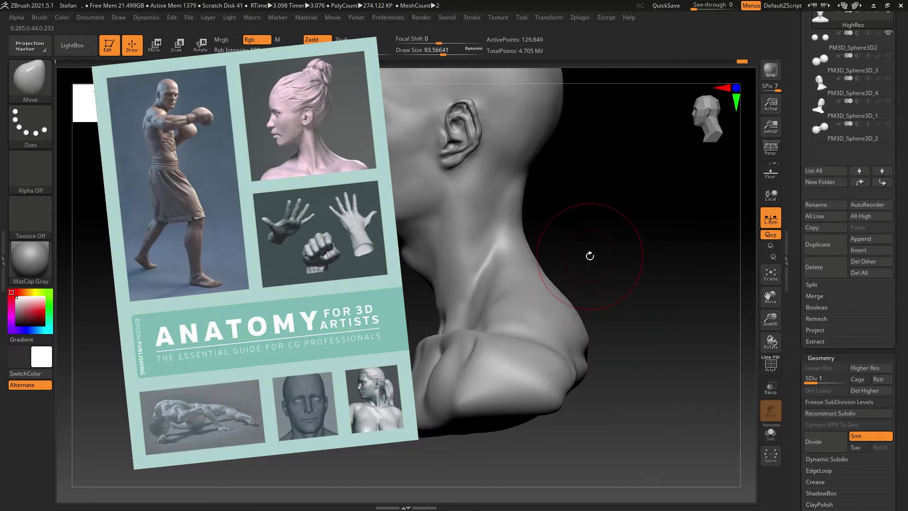
shift+drag(574, 236, 612, 222)
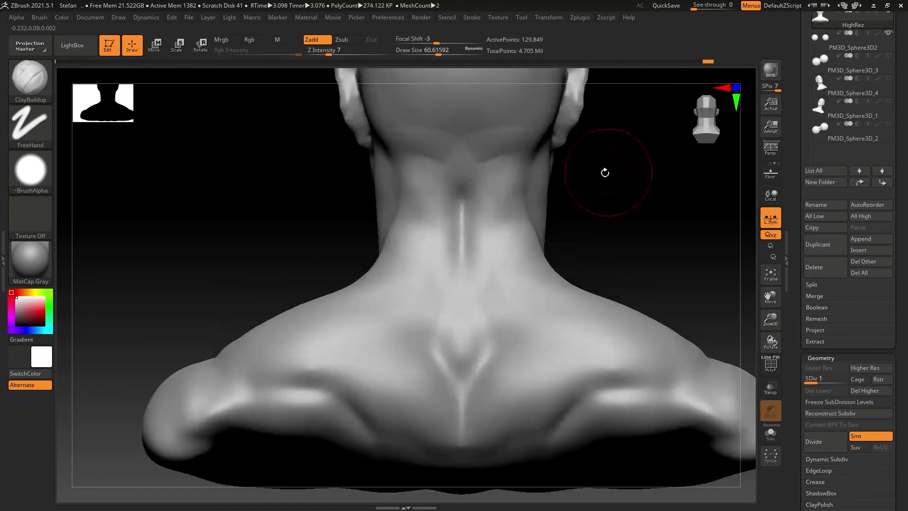
View the neck from behind, select the Move brush with a resized draw size, and reframe the bust
mouse_move(605, 173)
mouse_down()
mouse_move(487, 197)
mouse_move(587, 205)
mouse_up()
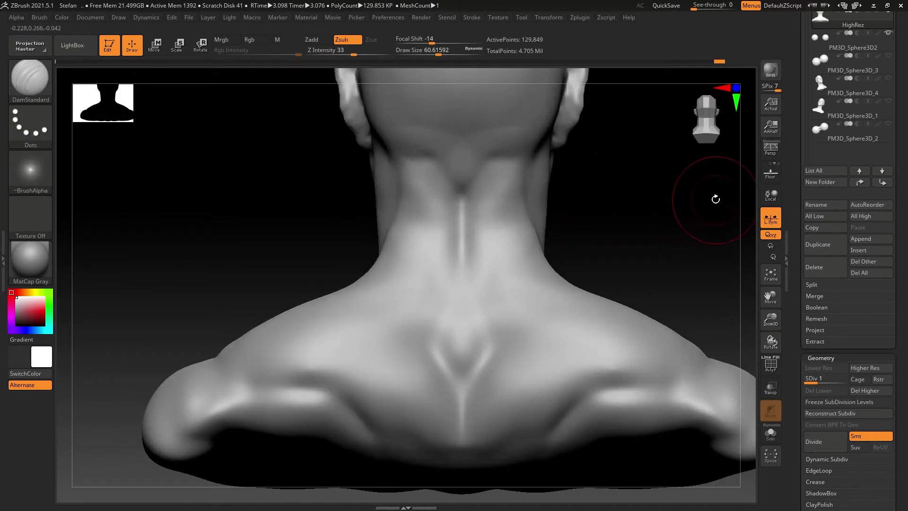
key(b)
key(m)
key(v)
key(s)
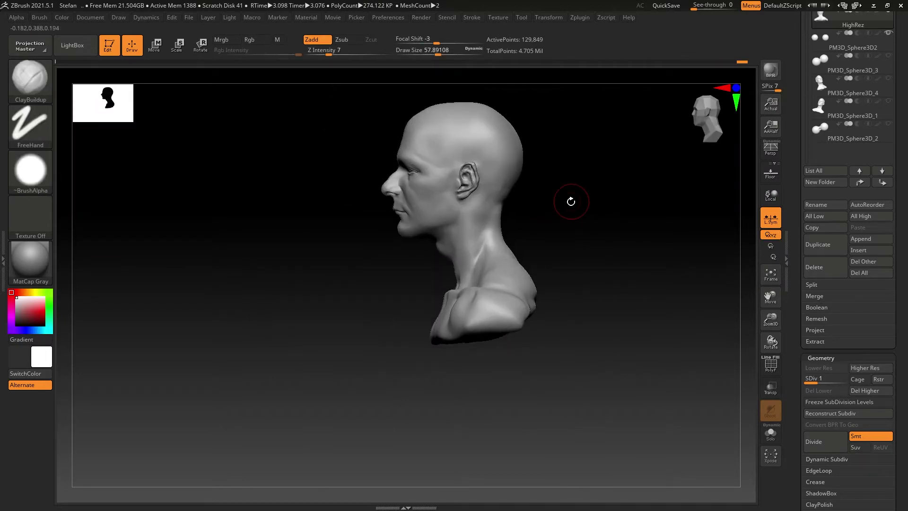
drag(604, 245, 584, 236)
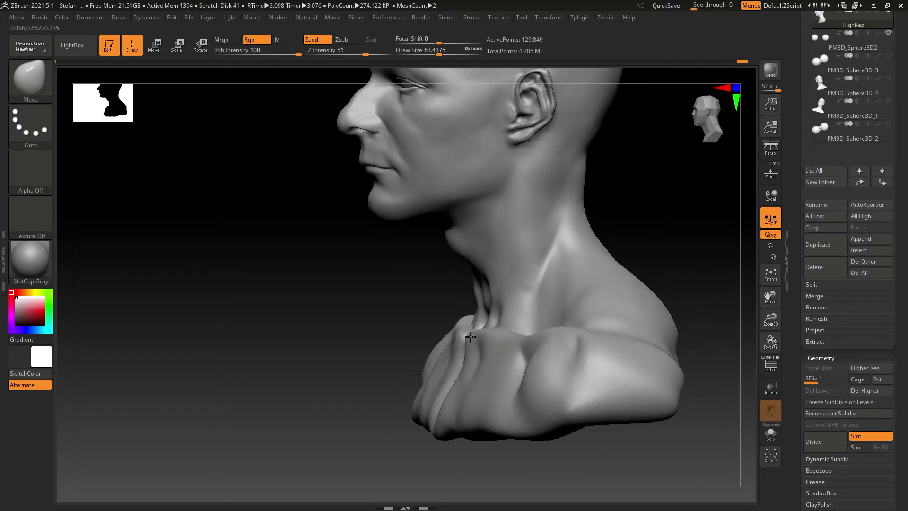
ctrl+right_drag(533, 249, 532, 231)
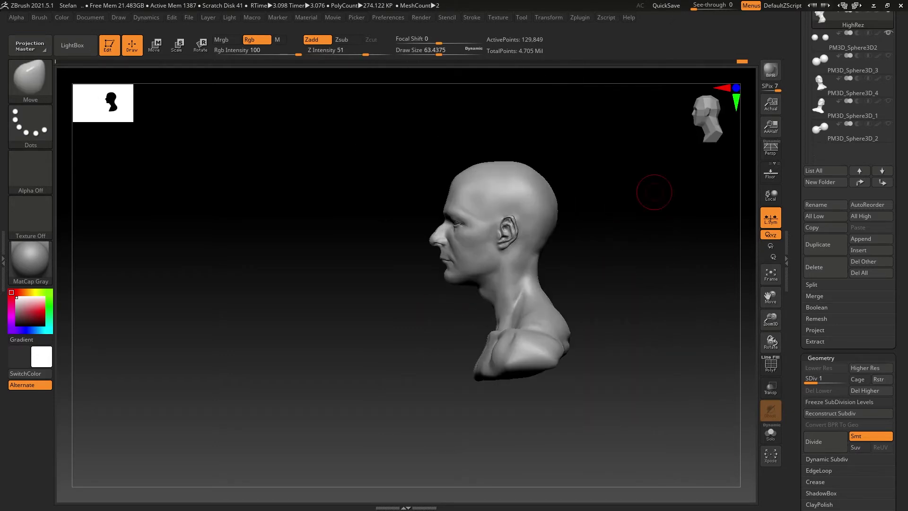
mouse_move(596, 170)
ctrl+right_down()
mouse_move(496, 293)
mouse_move(578, 260)
mouse_move(473, 325)
mouse_move(588, 197)
mouse_move(528, 149)
mouse_move(687, 163)
mouse_move(624, 199)
mouse_move(634, 217)
mouse_move(497, 219)
ctrl+right_up()
Select the DamStandard brush (BDS) and reduce its draw size to about 25.7
key(b)
key(d)
key(s)
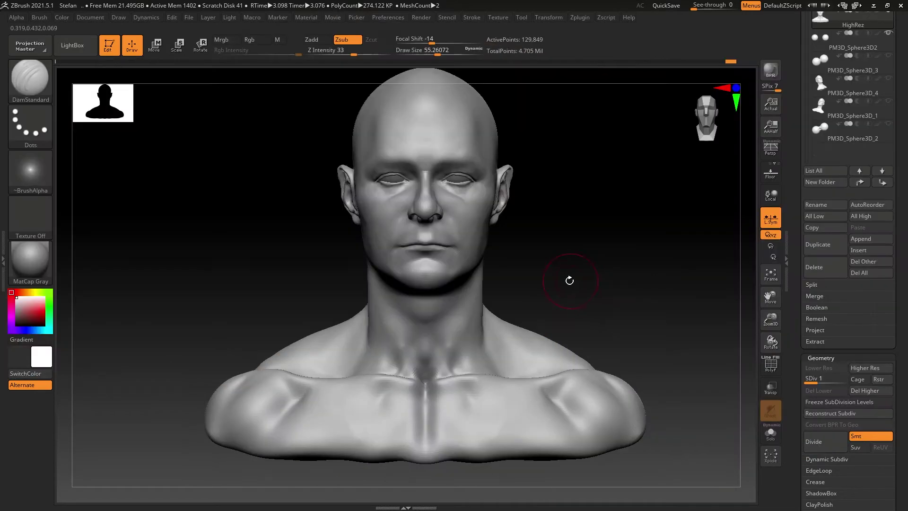
mouse_move(571, 280)
mouse_down()
mouse_move(602, 294)
mouse_move(475, 310)
mouse_up()
key(s)
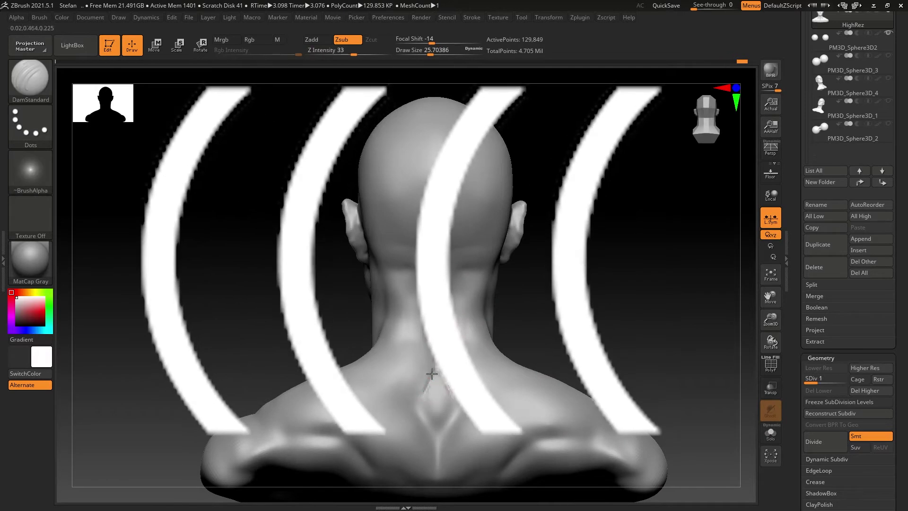
Carve a deeper groove along the upper spine and check it from back, profile and front views
drag(432, 374, 434, 429)
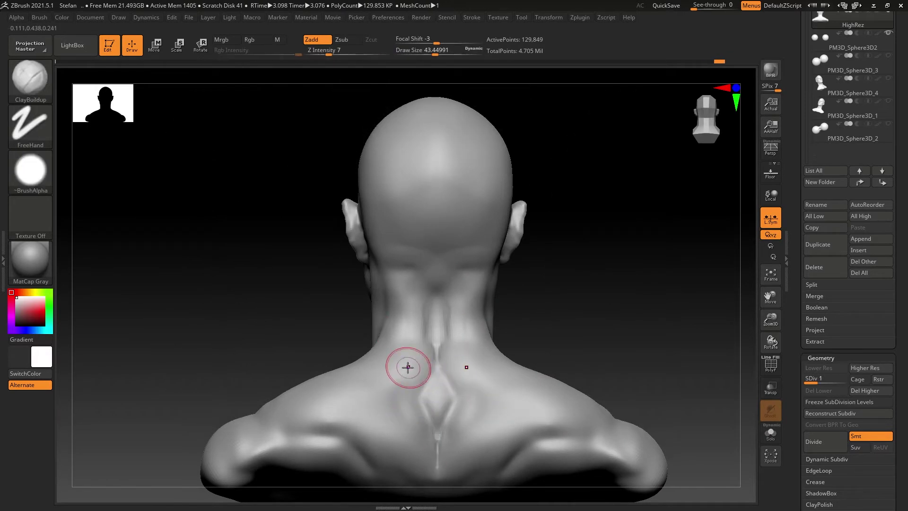
mouse_move(439, 397)
right_down()
mouse_move(487, 392)
mouse_move(589, 321)
mouse_move(469, 320)
mouse_move(551, 300)
mouse_move(476, 316)
mouse_move(509, 311)
mouse_move(494, 348)
mouse_move(525, 333)
mouse_move(530, 293)
mouse_move(517, 300)
mouse_move(505, 315)
mouse_move(535, 307)
right_up()
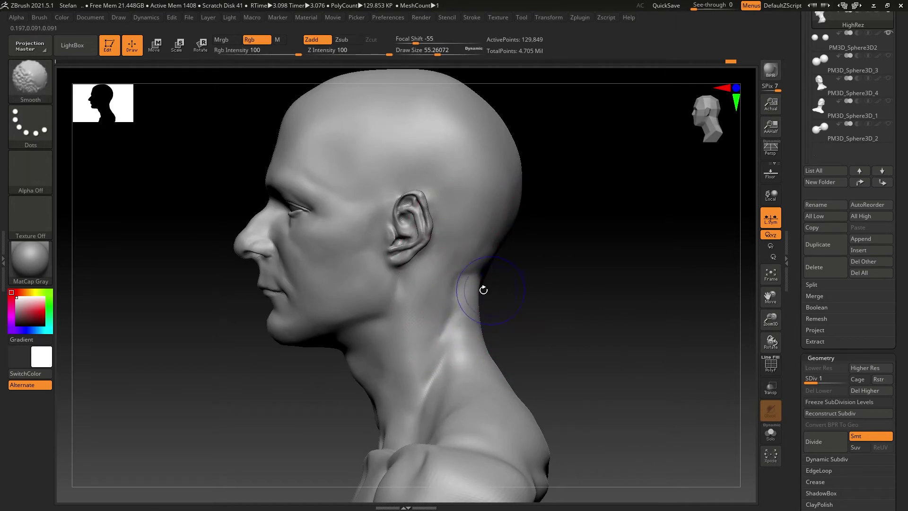
shift+right_drag(472, 320, 439, 275)
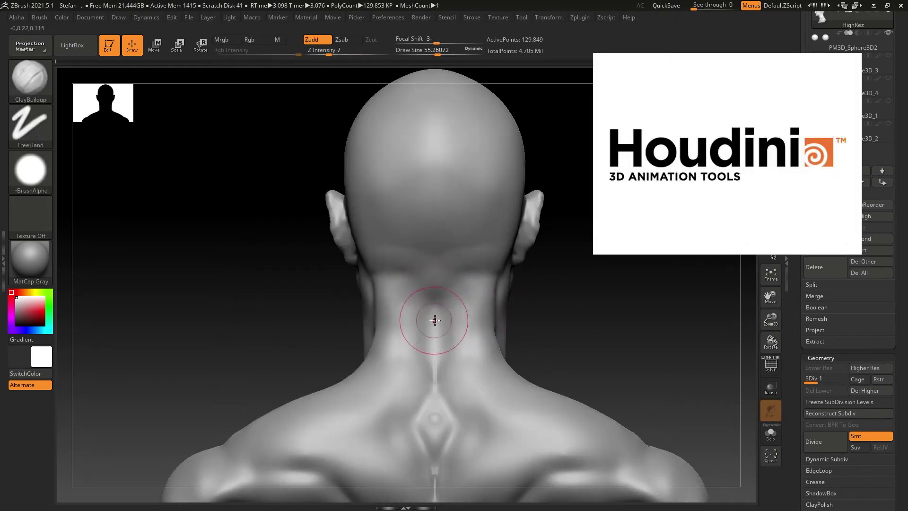
mouse_move(527, 290)
right_down()
mouse_move(466, 272)
mouse_move(570, 260)
mouse_move(529, 327)
mouse_move(416, 405)
right_up()
mouse_move(405, 442)
shift+right_down()
mouse_move(581, 350)
mouse_move(520, 355)
shift+right_up()
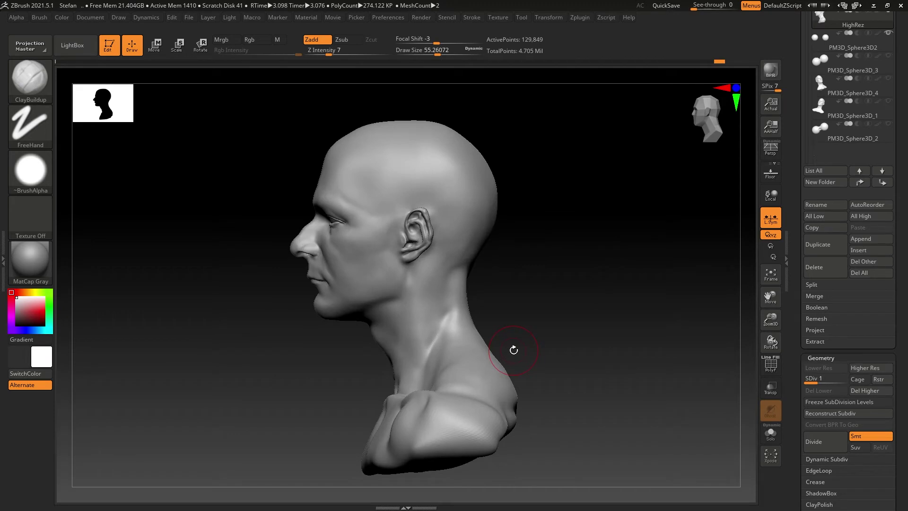
shift+right_drag(510, 366, 549, 317)
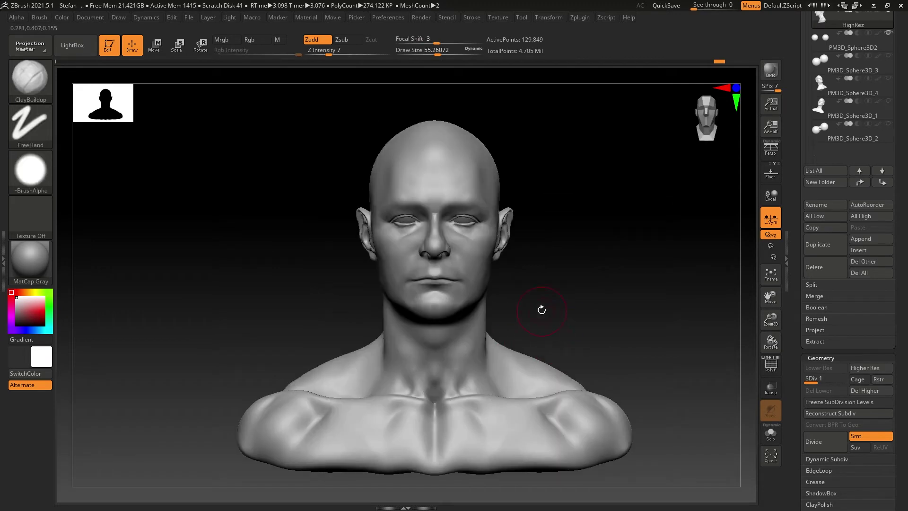
Try a mask selection, cancel it, turn on perspective and snap the bust to left side profile
mouse_move(599, 441)
ctrl+mouse_down()
mouse_move(329, 350)
mouse_move(318, 237)
mouse_move(614, 259)
ctrl+mouse_up()
key(f)
mouse_move(614, 259)
shift+right_down()
mouse_move(511, 255)
mouse_move(539, 275)
shift+right_up()
key(p)
mouse_move(553, 237)
shift+right_down()
mouse_move(439, 294)
mouse_move(497, 298)
mouse_move(559, 286)
mouse_move(588, 298)
shift+right_up()
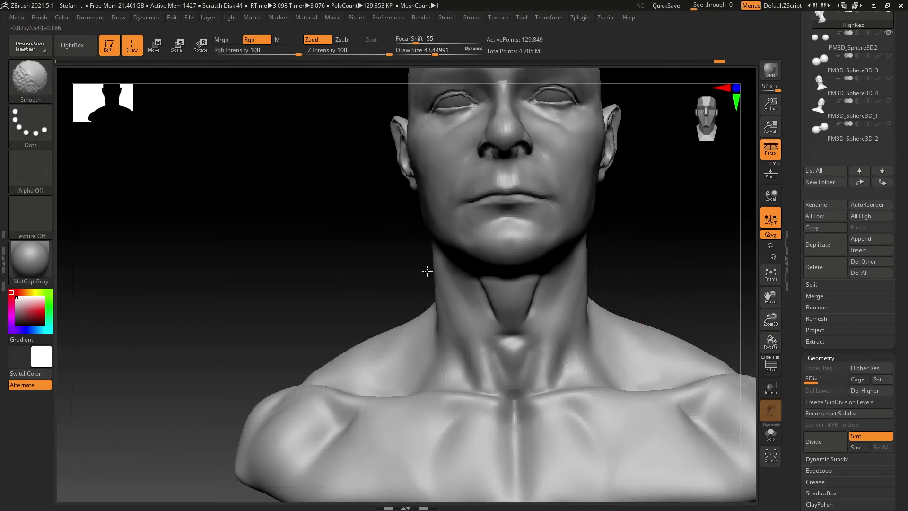
Enlarge the brush, reshape the neck from front and side, and switch to ClayBuildup
key(])
mouse_move(462, 348)
mouse_down()
mouse_move(590, 324)
mouse_move(559, 306)
mouse_move(494, 292)
mouse_move(538, 336)
mouse_move(419, 365)
mouse_move(440, 417)
mouse_move(645, 258)
mouse_move(619, 237)
mouse_up()
key(b)
key(c)
key(b)
Zoom in on the side of the neck, then close in on the eyes and nose
drag(628, 318, 650, 293)
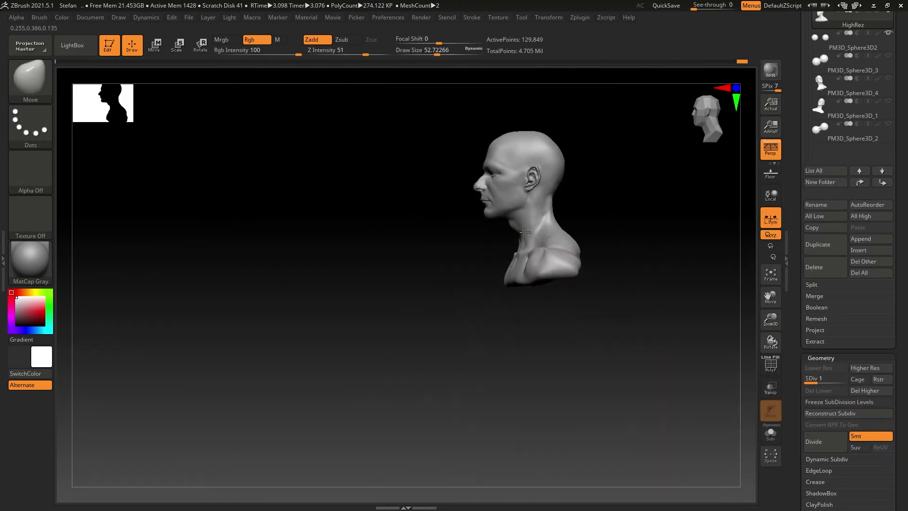
key(ctrl+shift)
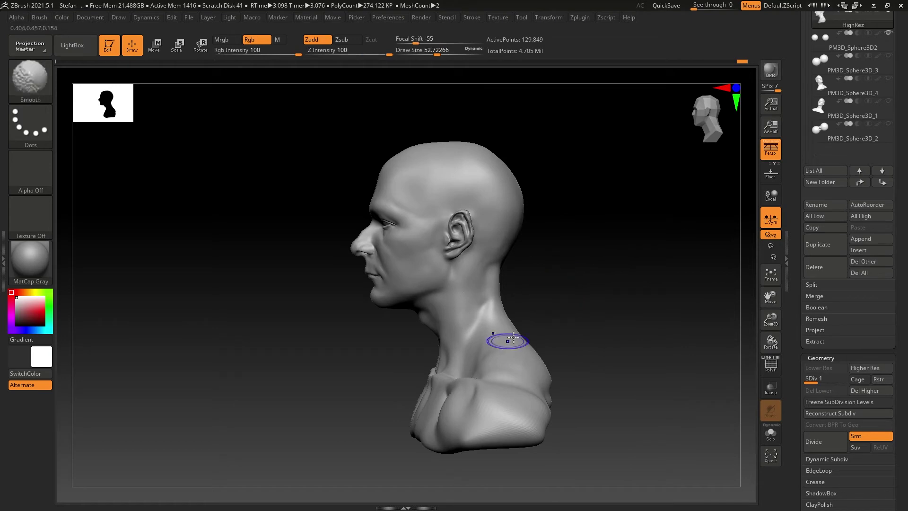
drag(513, 269, 453, 359)
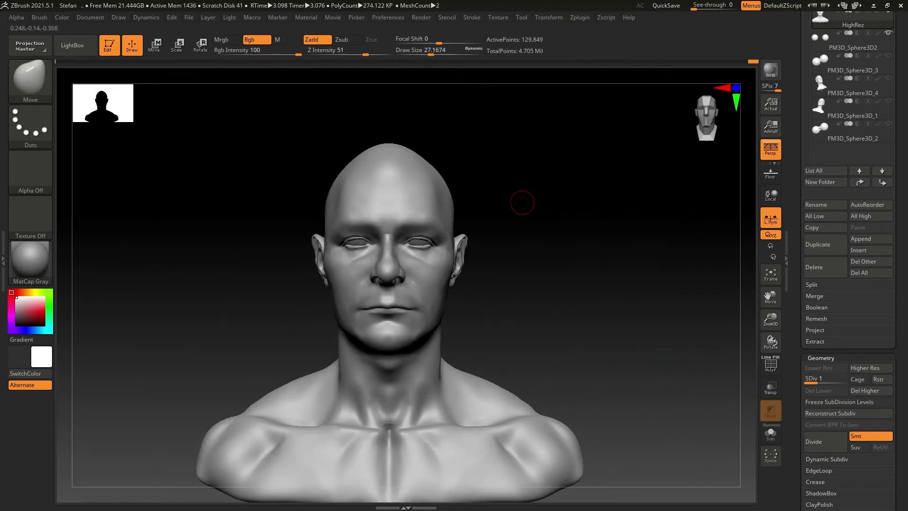
mouse_move(523, 202)
ctrl+right_down()
mouse_move(612, 219)
mouse_move(464, 218)
ctrl+right_up()
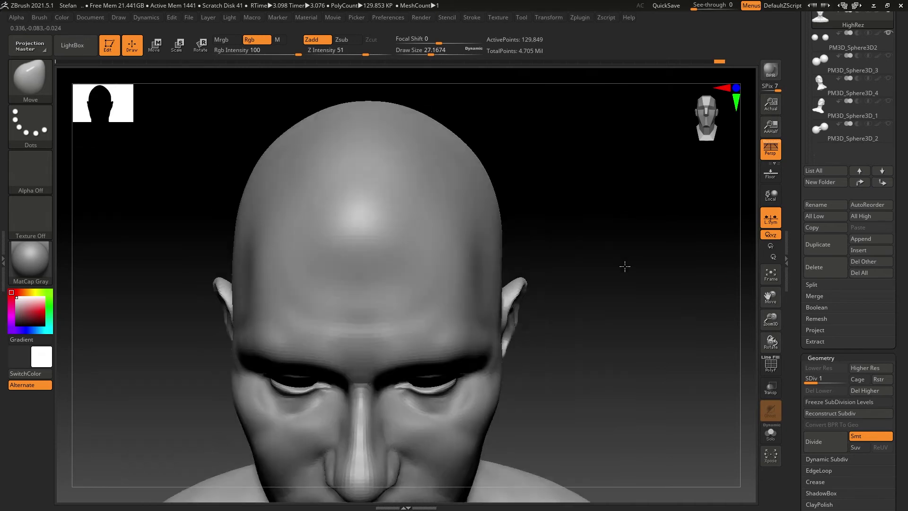
Make PM3D_Sphere3D2 the active subtool, pick the Move brush and turn to the back
alt+click(523, 272)
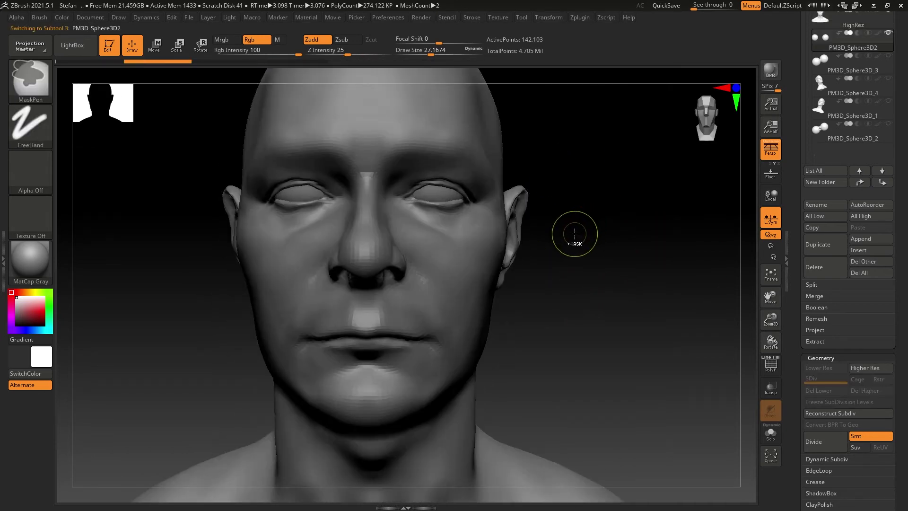
key(b)
key(m)
key(v)
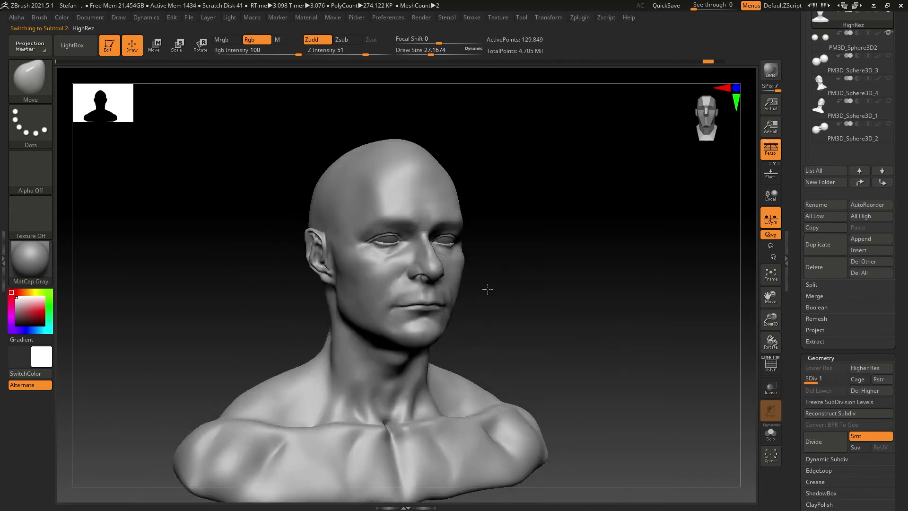
mouse_move(537, 258)
mouse_down()
mouse_move(497, 265)
mouse_move(450, 337)
mouse_move(612, 300)
mouse_up()
Reselect Move, align an exact back view and smooth the back of the neck
key(b)
key(m)
key(v)
right_drag(490, 335, 442, 321)
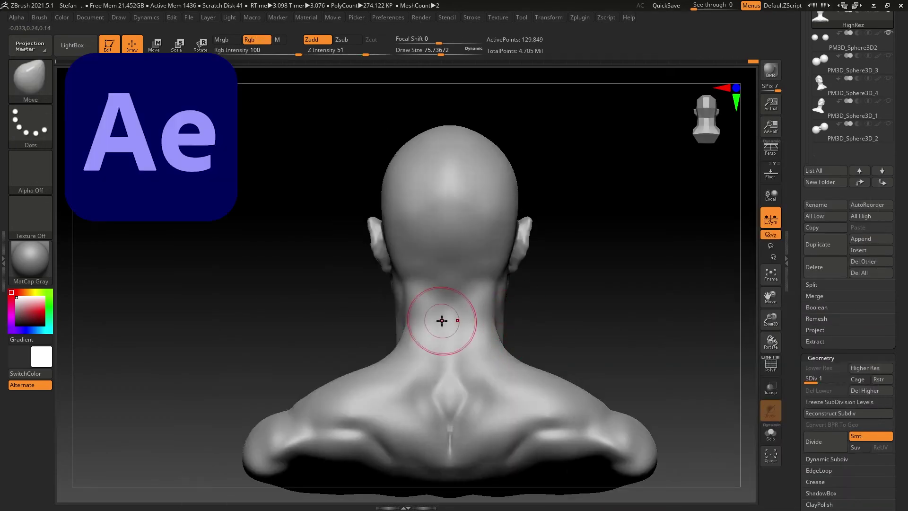
key(f)
shift+right_drag(378, 368, 445, 368)
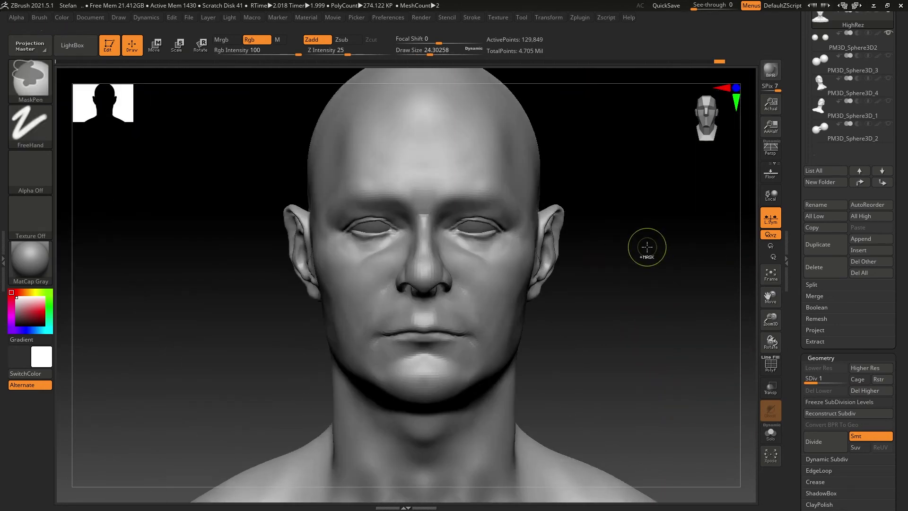
alt+click(502, 228)
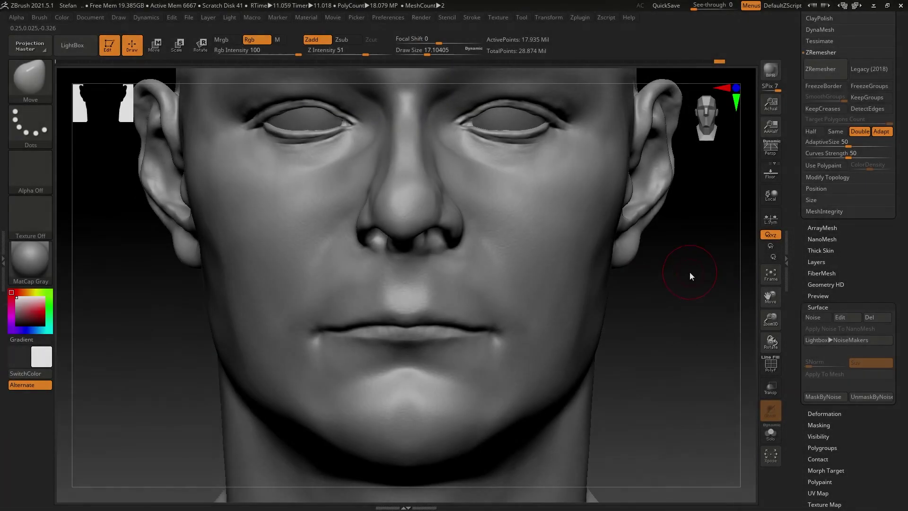
Frame the bust, toggle perspective, and inspect it from front and side views
key(f)
key(p)
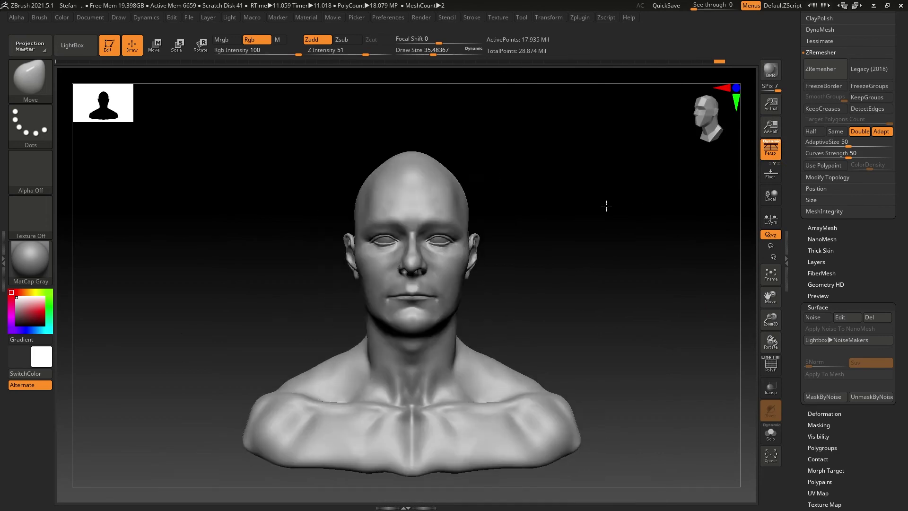
drag(608, 278, 625, 212)
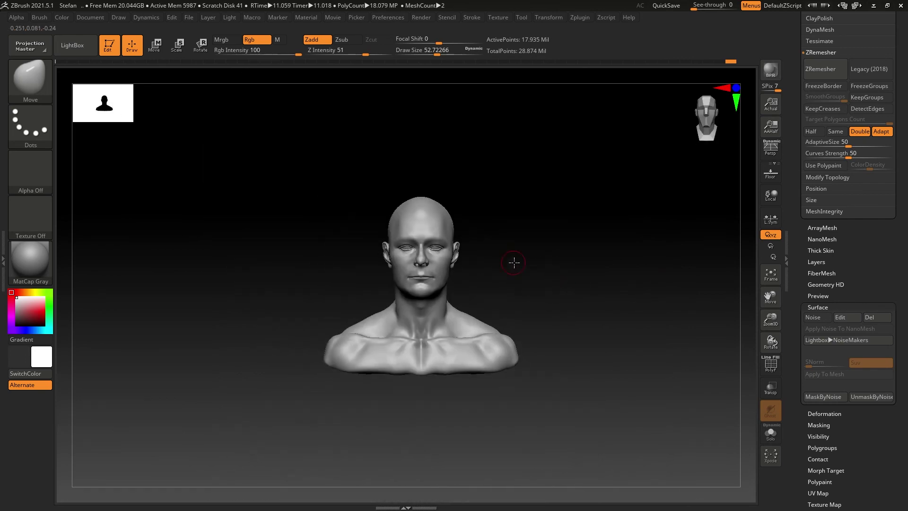
key(p)
key(p)
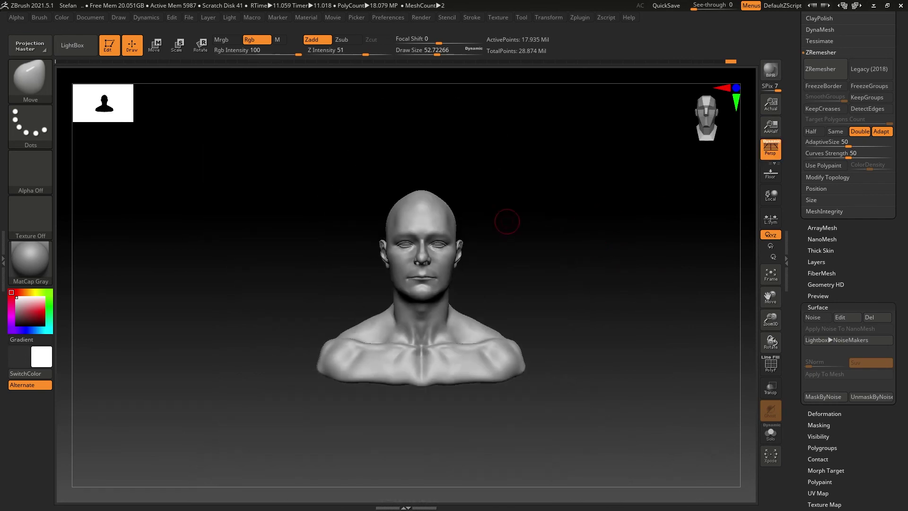
key(p)
key(p)
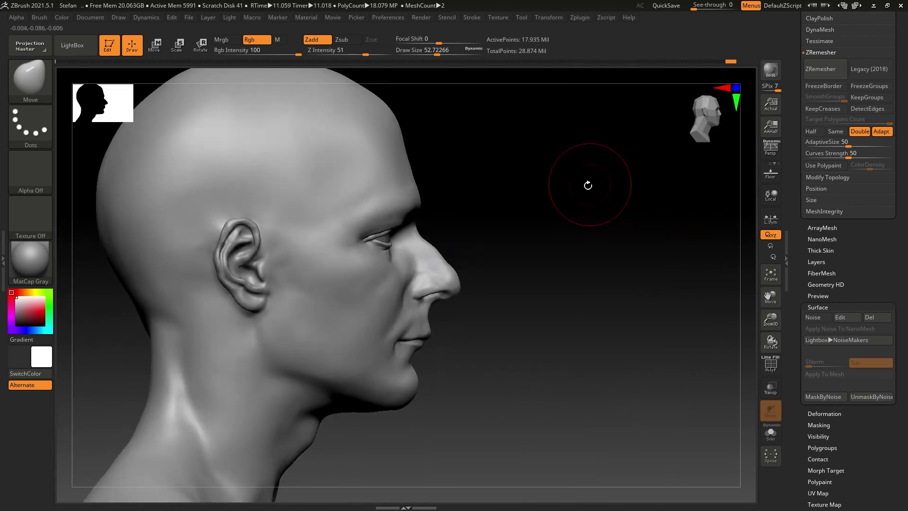
drag(587, 187, 721, 167)
key(f)
Render the finished bust with shadows using the Light menu and BPR
click(230, 17)
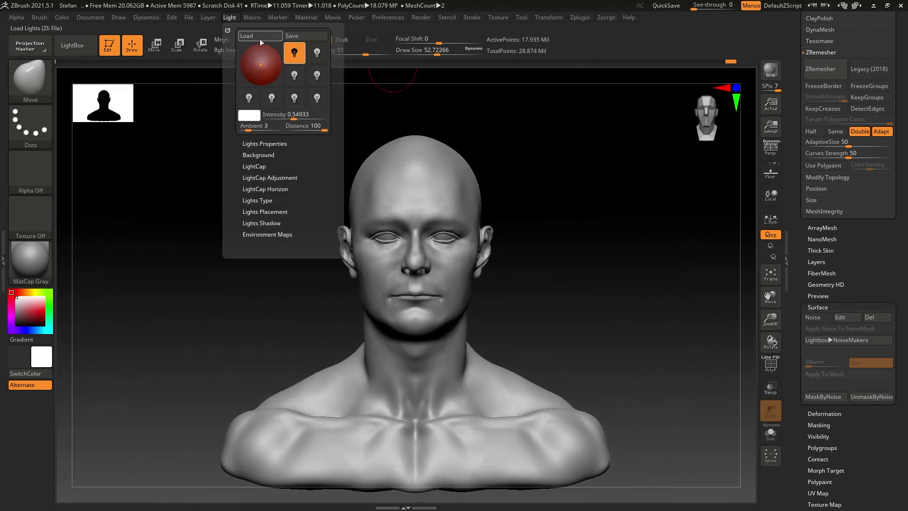
click(771, 59)
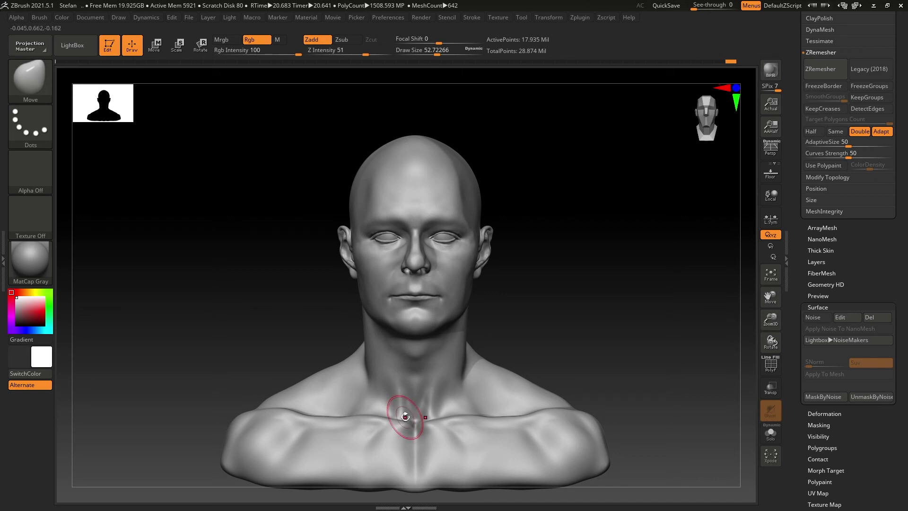
click(229, 17)
click(771, 71)
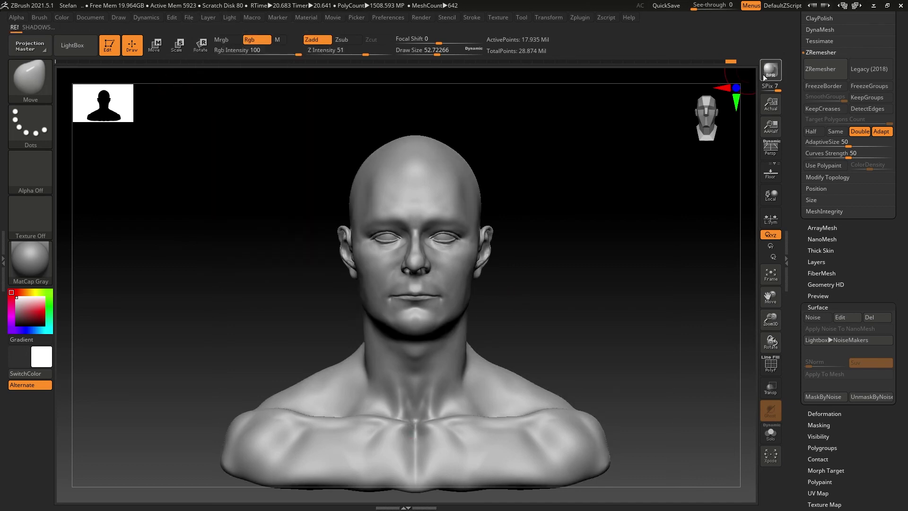